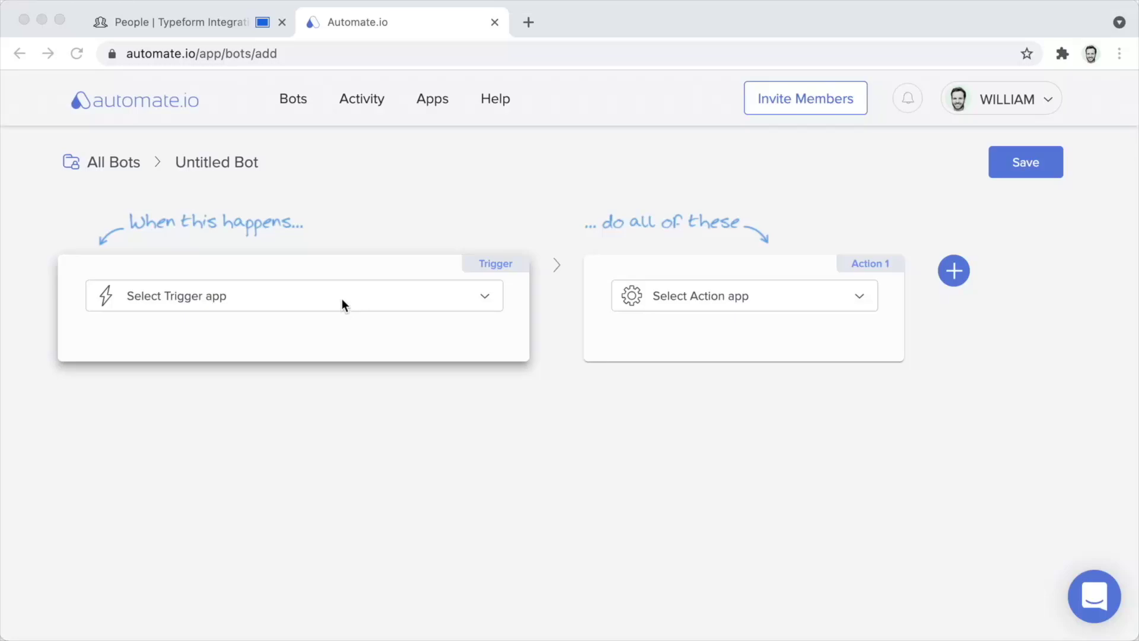
- Choose Notion as the bot's trigger app
{"action": "left_click", "coordinate": [322, 296]}
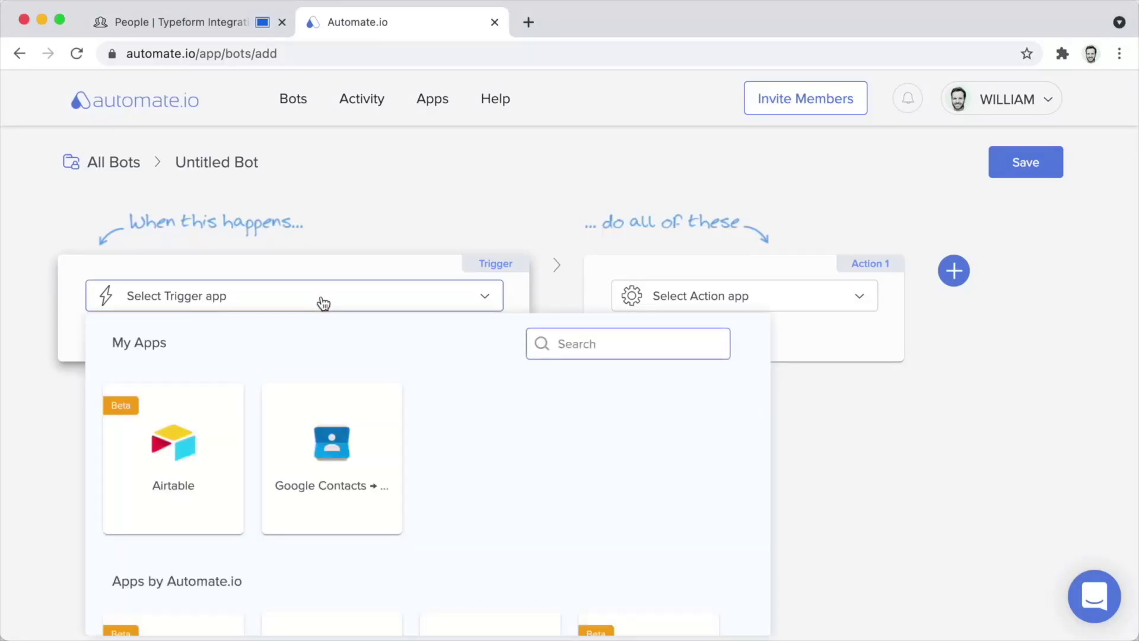
{"action": "type", "text": "noti"}
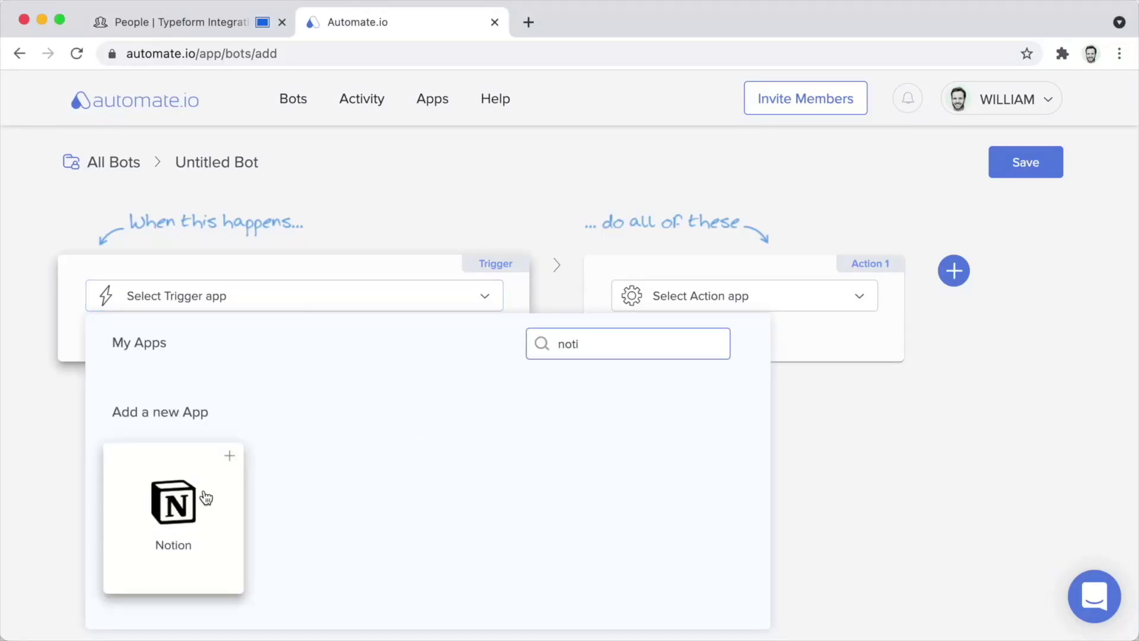
{"action": "left_click", "coordinate": [171, 504]}
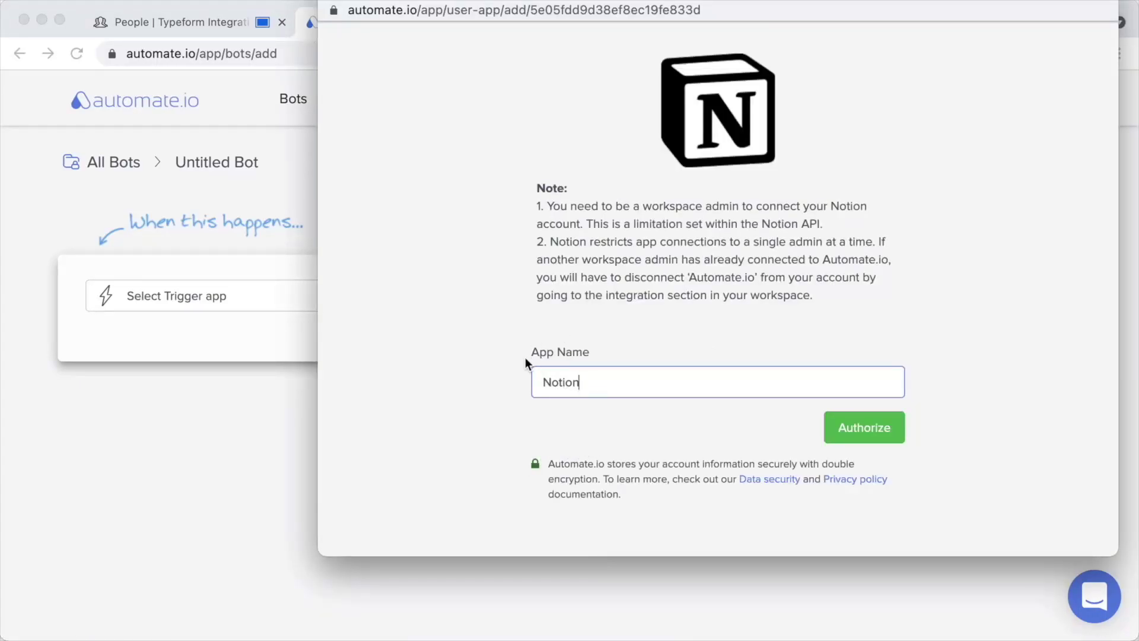
- Authorize Notion with access to all Private pages and save the connection
{"action": "left_click", "coordinate": [871, 436]}
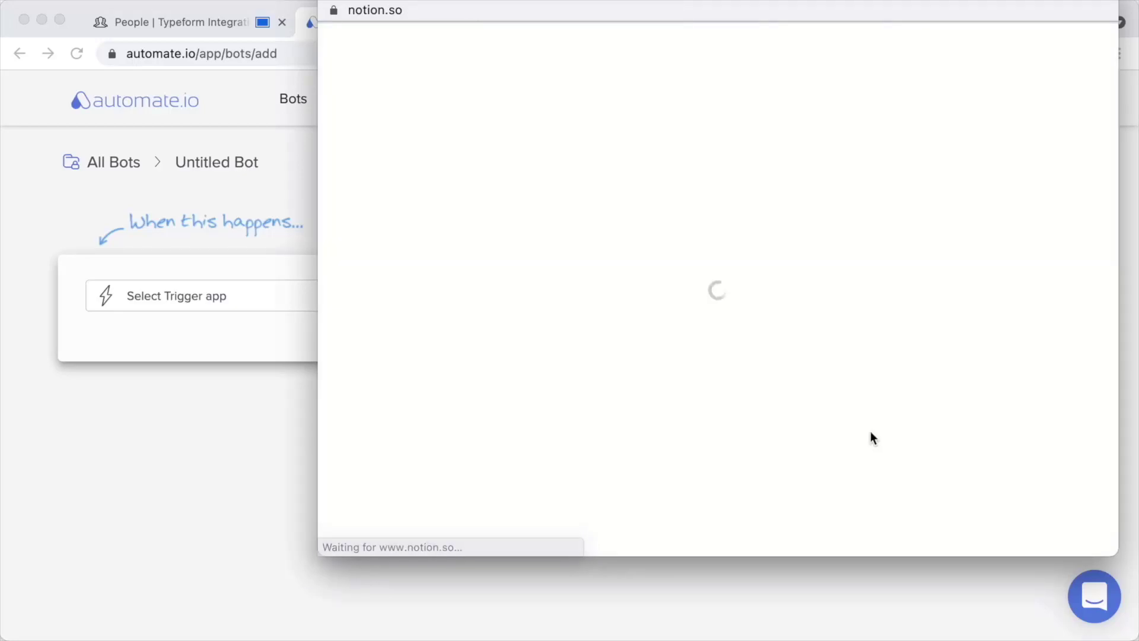
{"action": "left_click", "coordinate": [872, 438]}
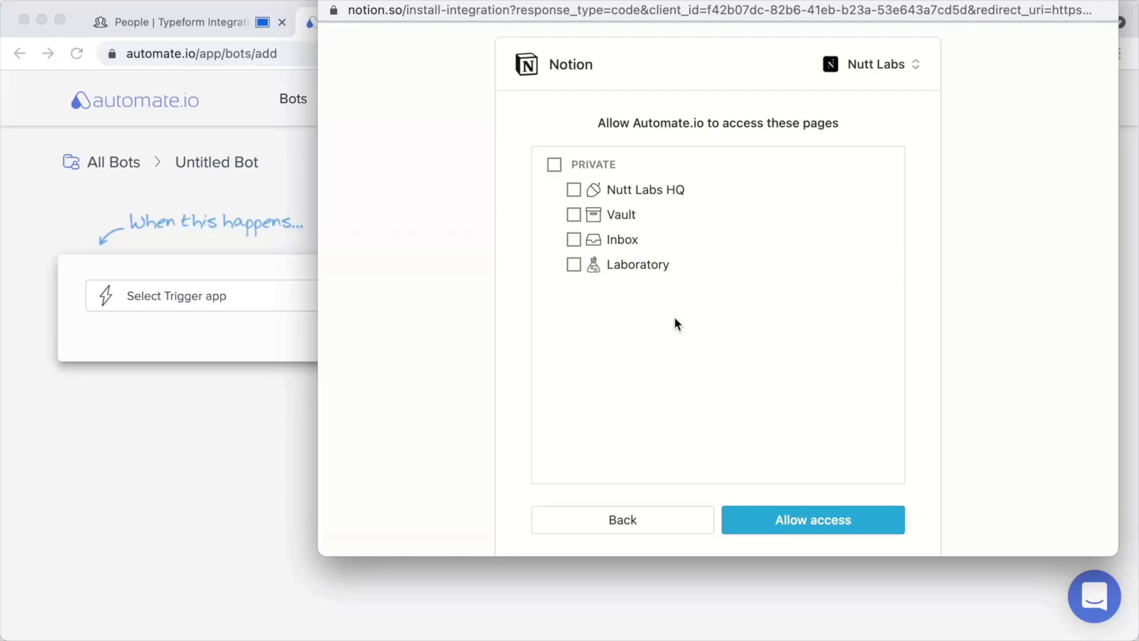
{"action": "left_click", "coordinate": [555, 166]}
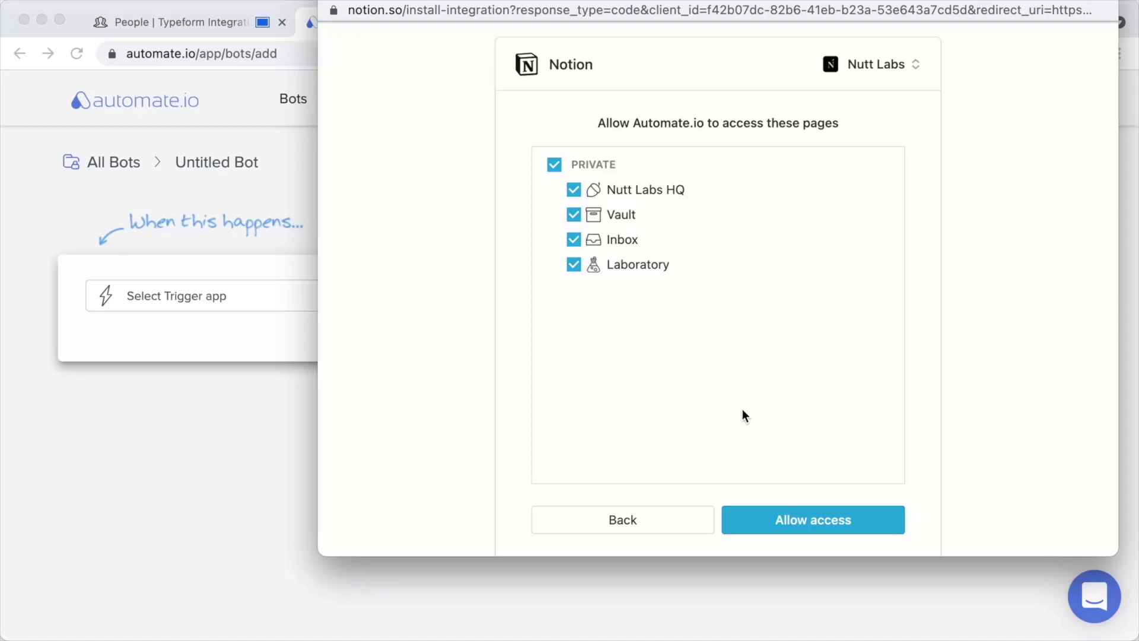
{"action": "left_click", "coordinate": [852, 524]}
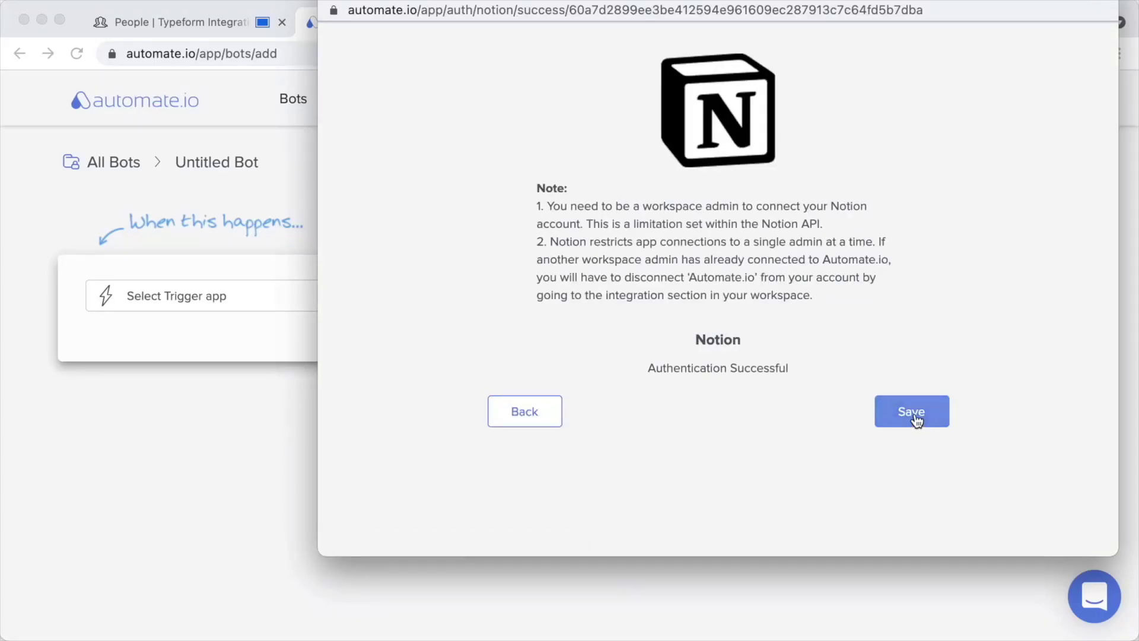
{"action": "left_click", "coordinate": [916, 416]}
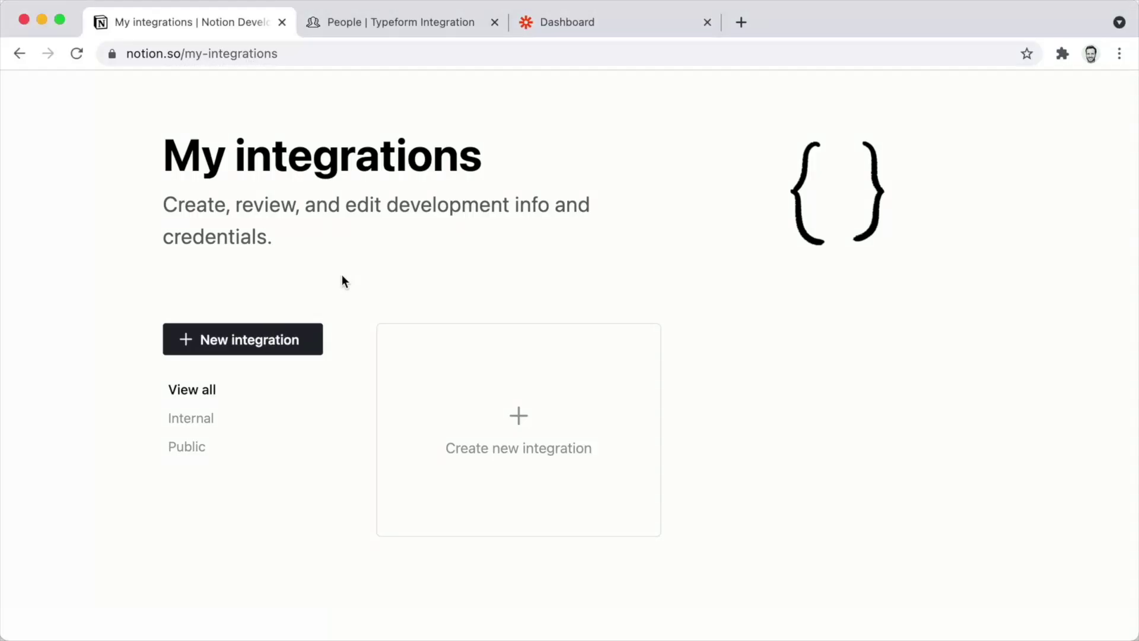
- Submit a new integration called 'Zapier → Nutt Labs' under the Nutt Labs workspace
{"action": "left_click", "coordinate": [281, 339]}
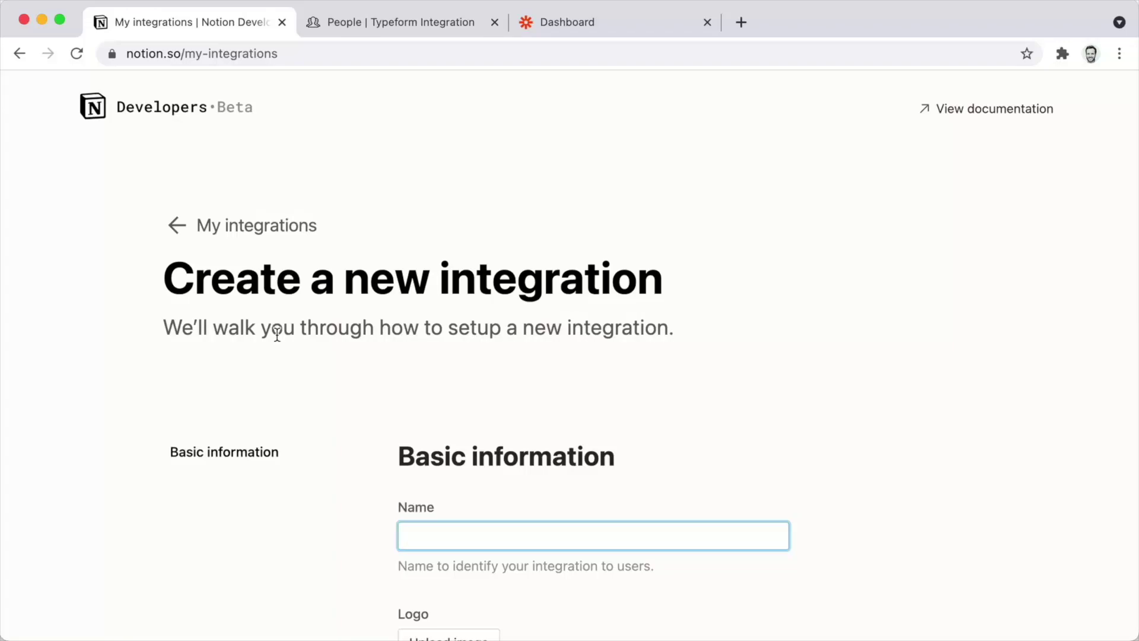
{"action": "scroll", "coordinate": [277, 334], "scroll_direction": "down", "scroll_amount": 5}
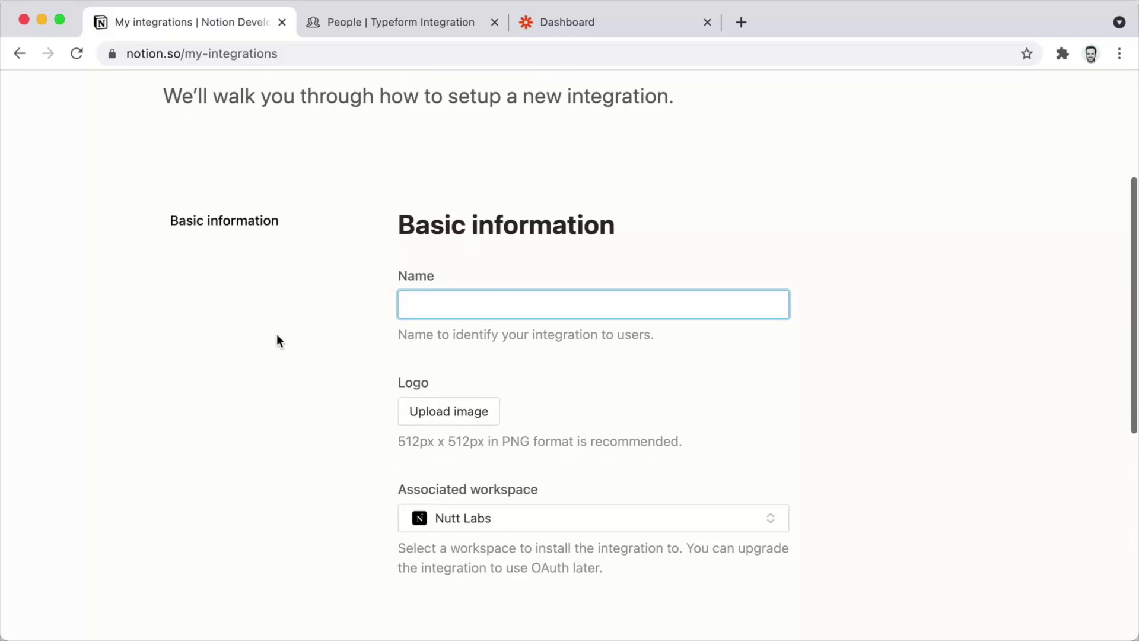
{"action": "type", "text": "Zapier "}
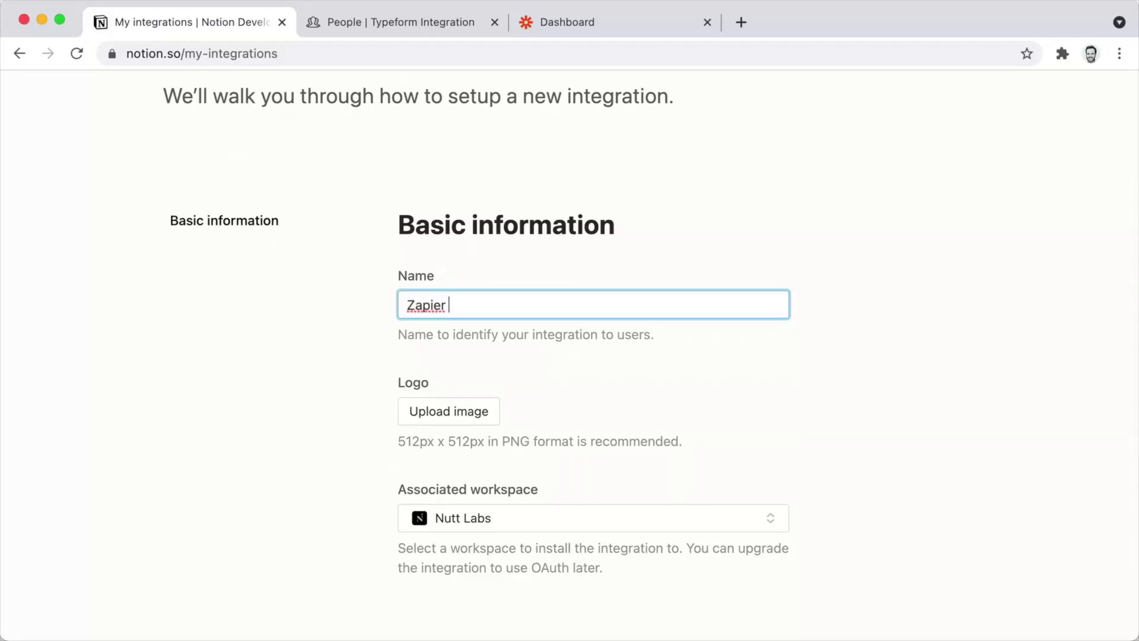
{"action": "type", "text": "→ Nutt Labs"}
{"action": "scroll", "coordinate": [373, 417], "scroll_direction": "down", "scroll_amount": 5}
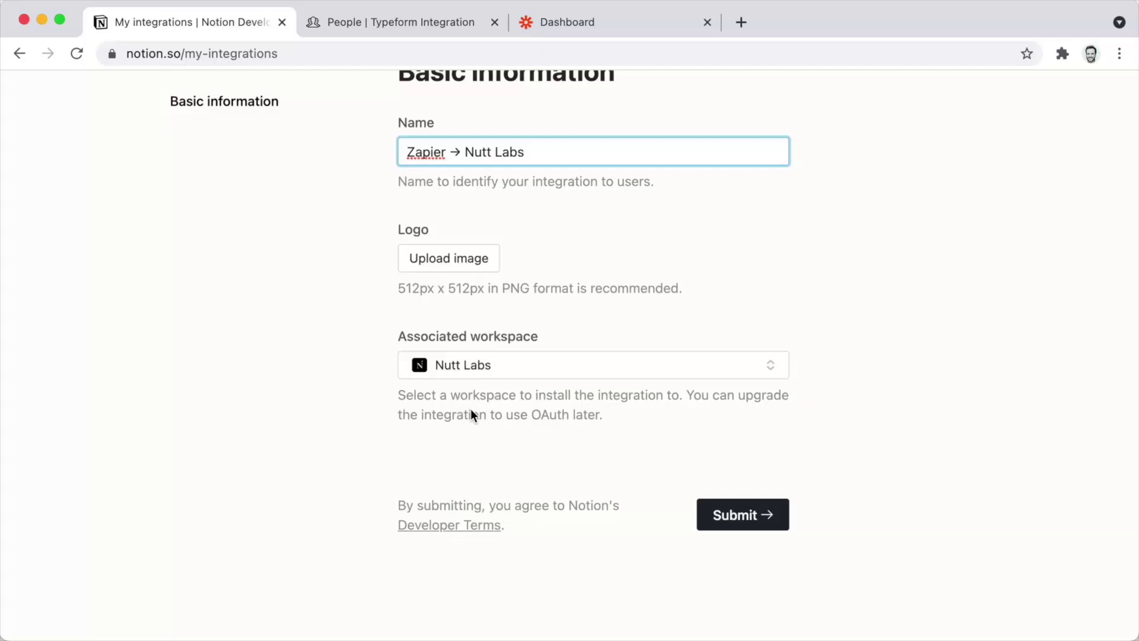
{"action": "left_click", "coordinate": [732, 519]}
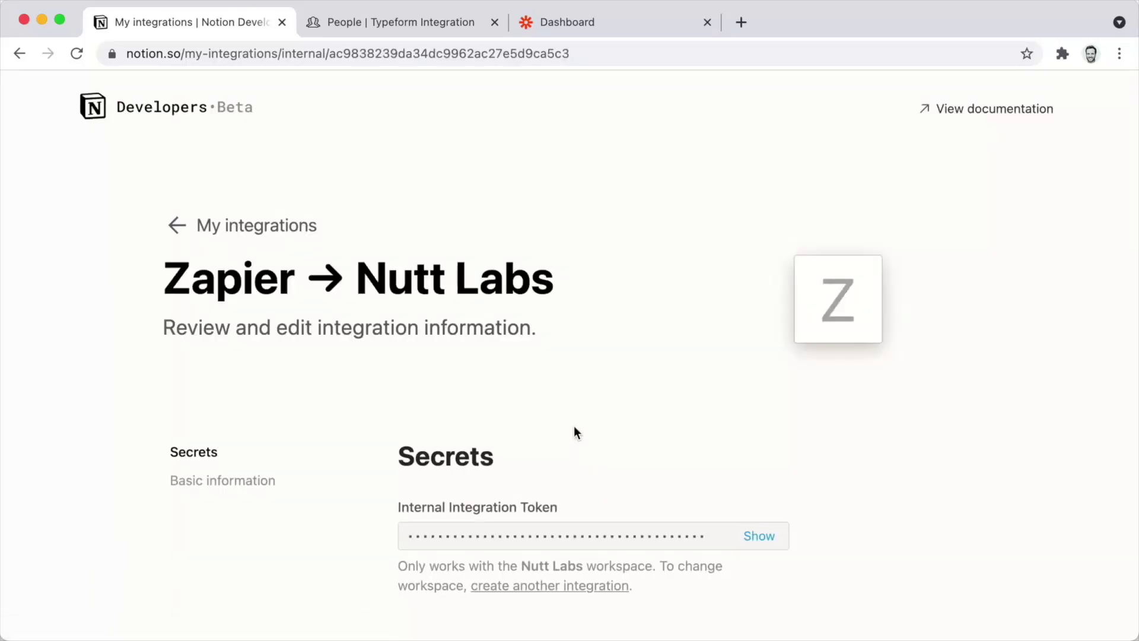
- Reveal and copy the Internal Integration Token, then switch to the People database tab
{"action": "scroll", "coordinate": [574, 427], "scroll_direction": "down", "scroll_amount": 5}
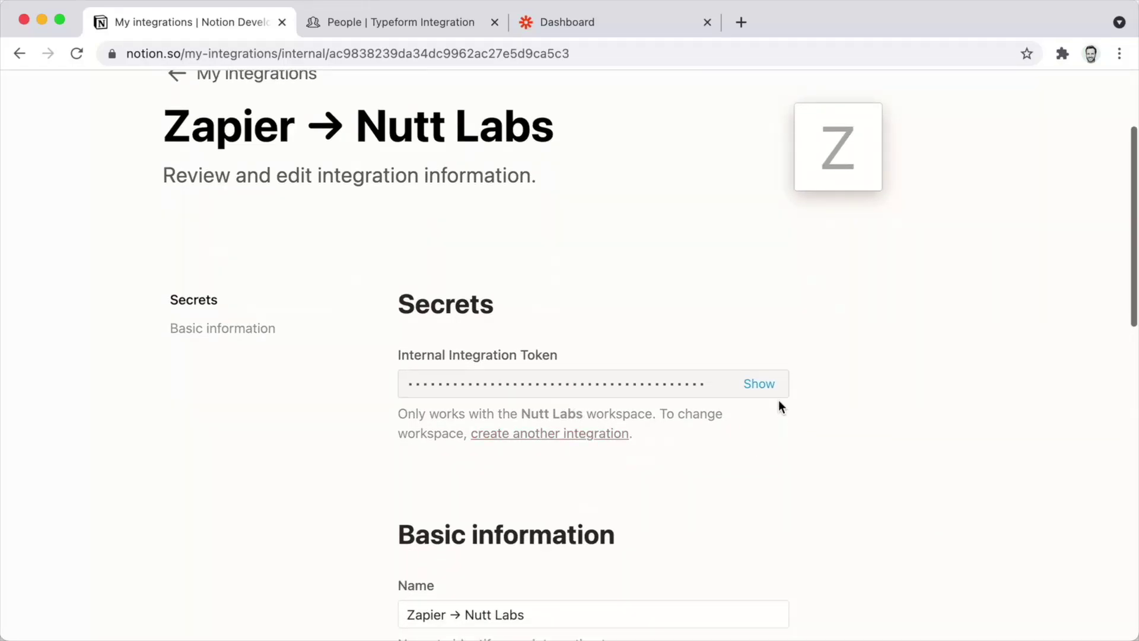
{"action": "left_click", "coordinate": [767, 386]}
{"action": "left_click", "coordinate": [760, 386]}
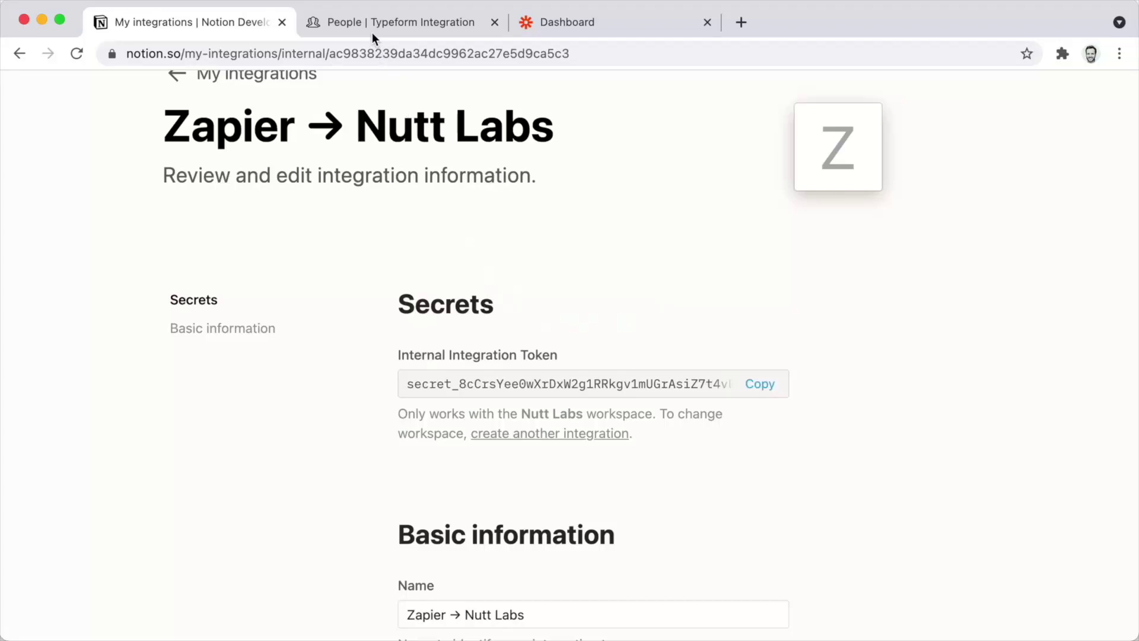
{"action": "left_click", "coordinate": [351, 24]}
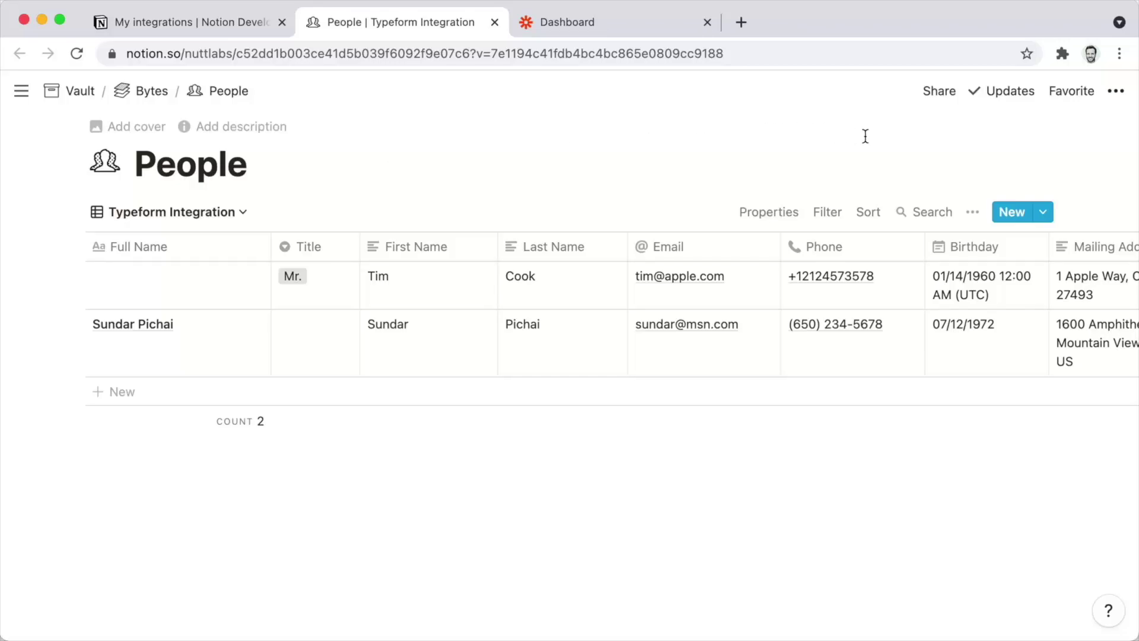
- Share the People database with the 'Zapier → Nutt Labs' integration
{"action": "left_click", "coordinate": [945, 94]}
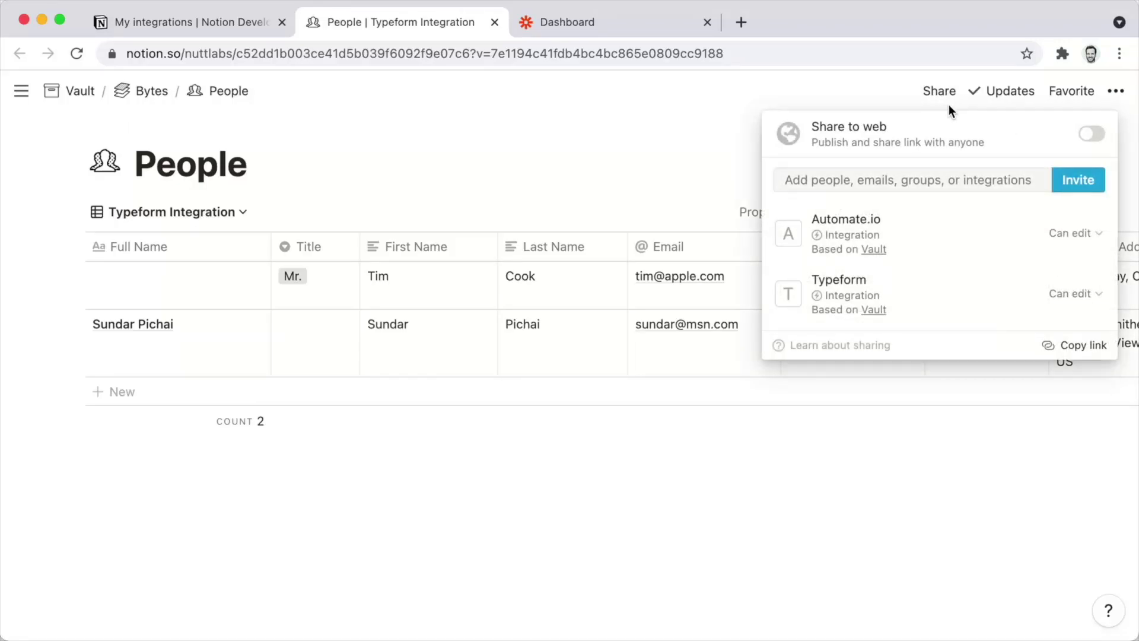
{"action": "left_click", "coordinate": [929, 181]}
{"action": "scroll", "coordinate": [490, 358], "scroll_direction": "down", "scroll_amount": 3}
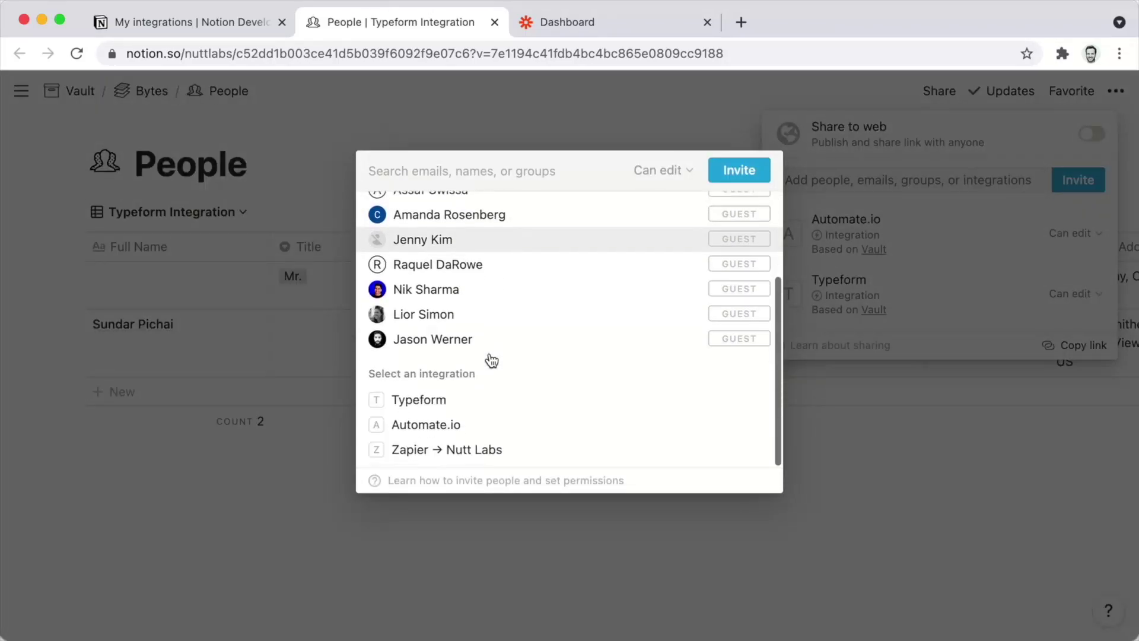
{"action": "left_click", "coordinate": [488, 452]}
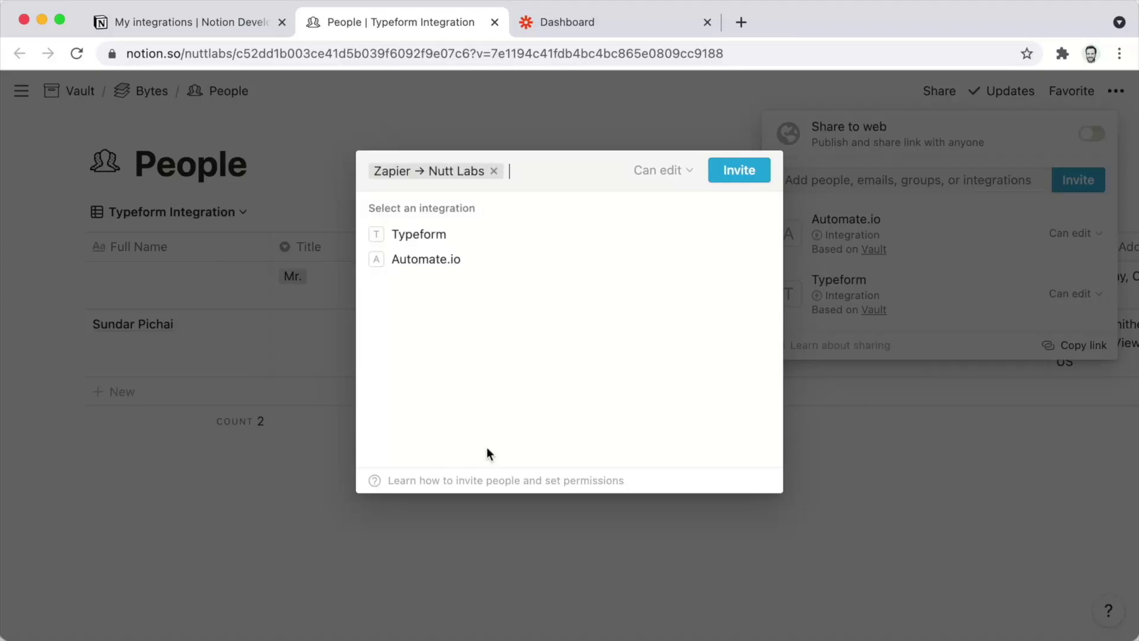
{"action": "left_click", "coordinate": [735, 177]}
{"action": "left_click", "coordinate": [608, 147]}
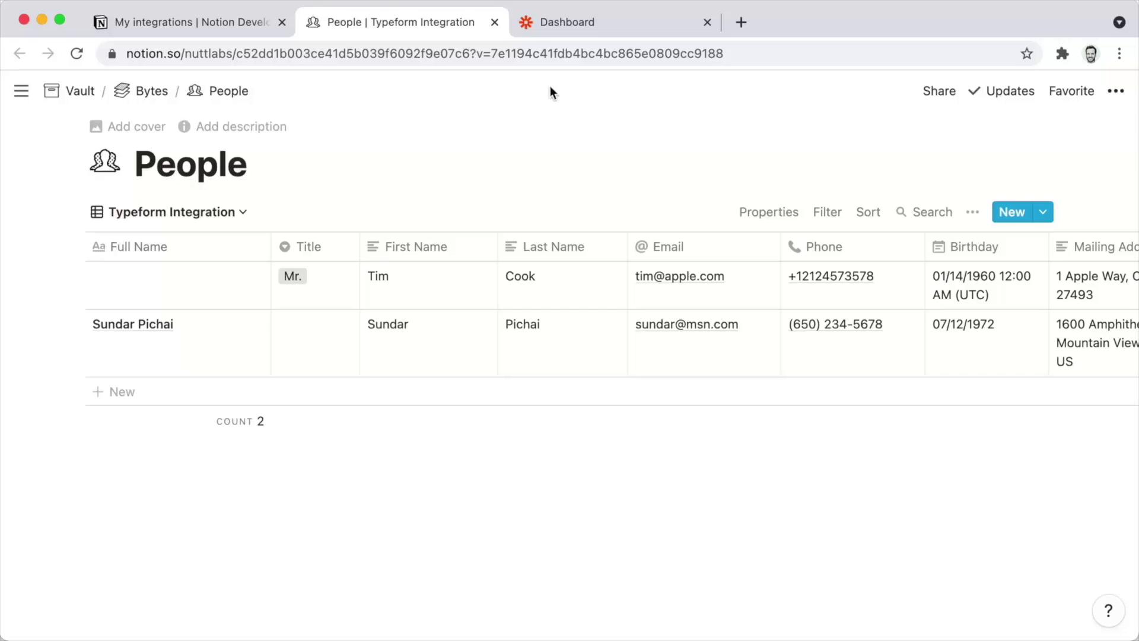
- Start a new zap from the Zapier dashboard with Notion as the trigger app
{"action": "left_click", "coordinate": [552, 20]}
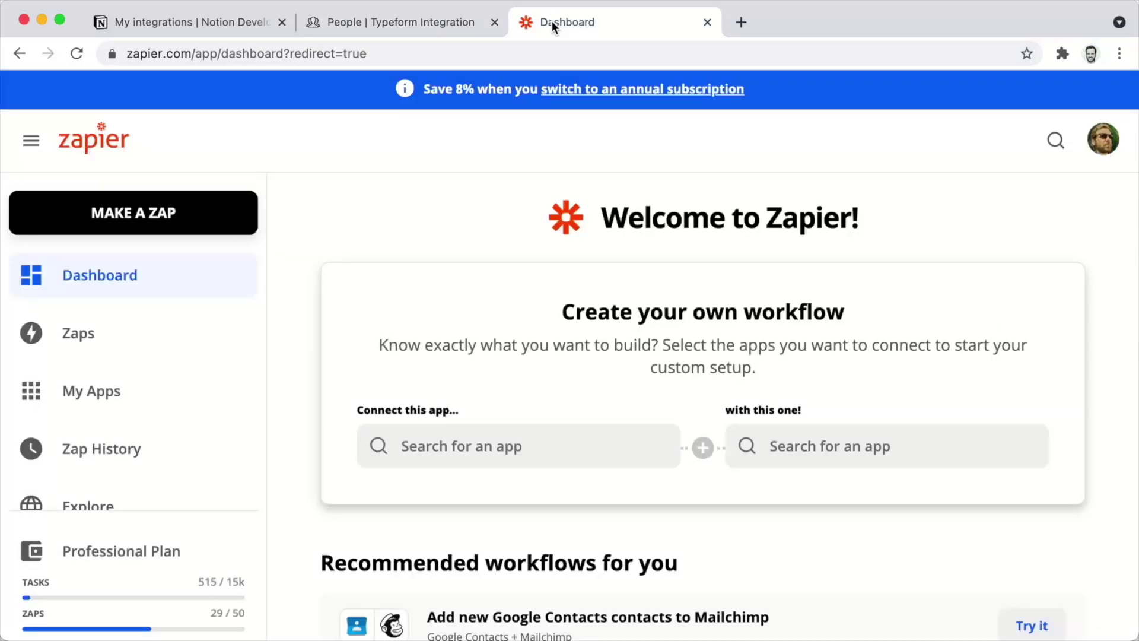
{"action": "left_click", "coordinate": [175, 216]}
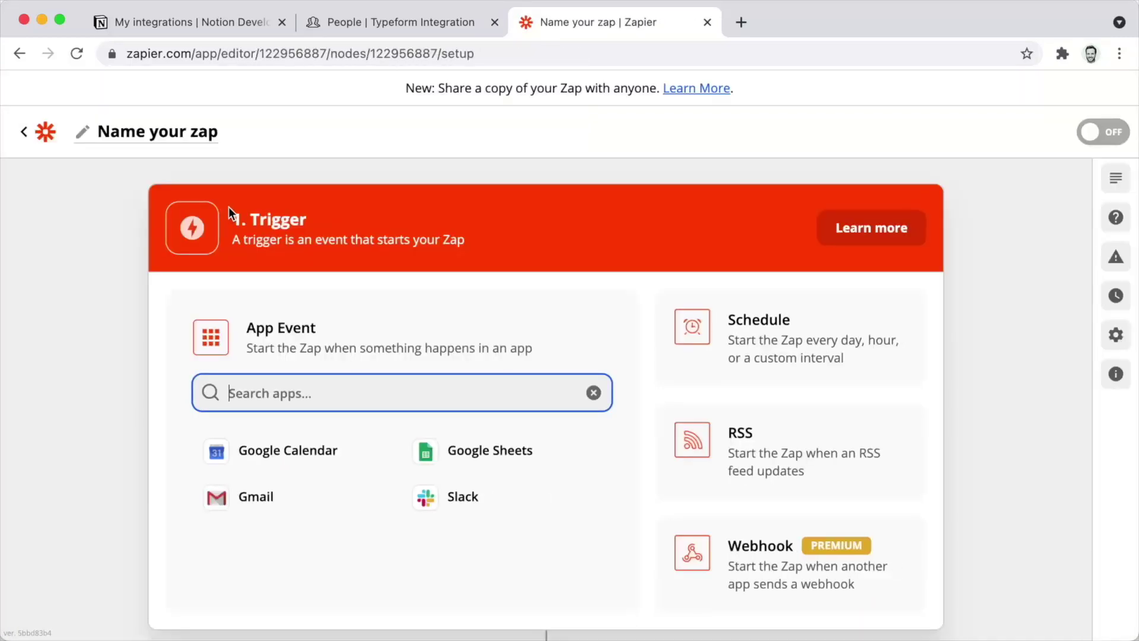
{"action": "scroll", "coordinate": [225, 276], "scroll_direction": "down", "scroll_amount": 2}
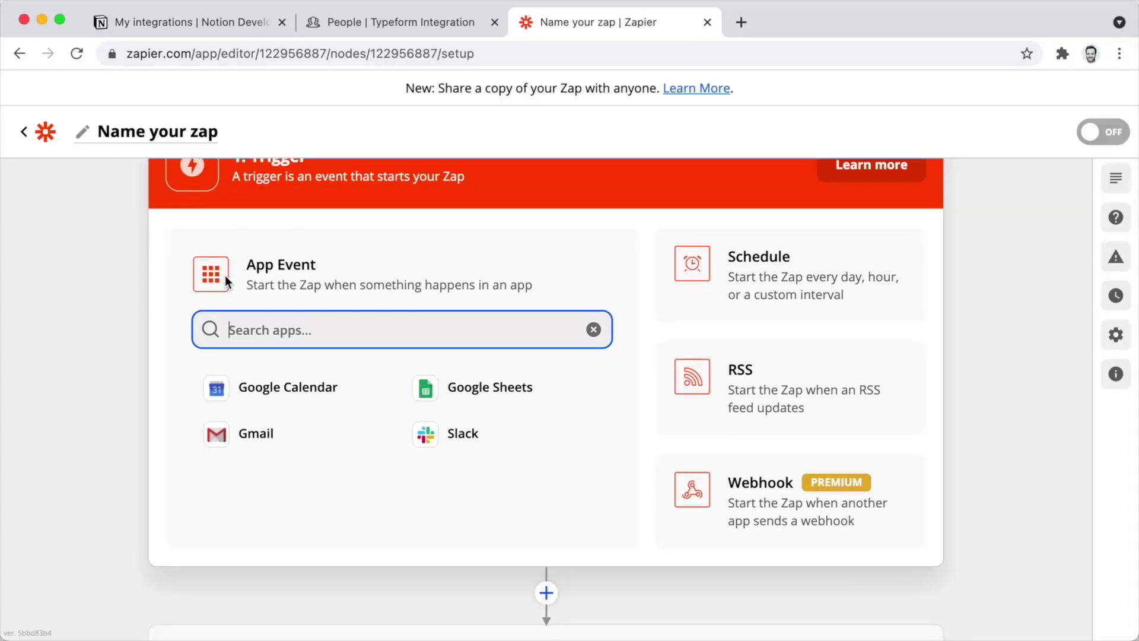
{"action": "type", "text": "noti"}
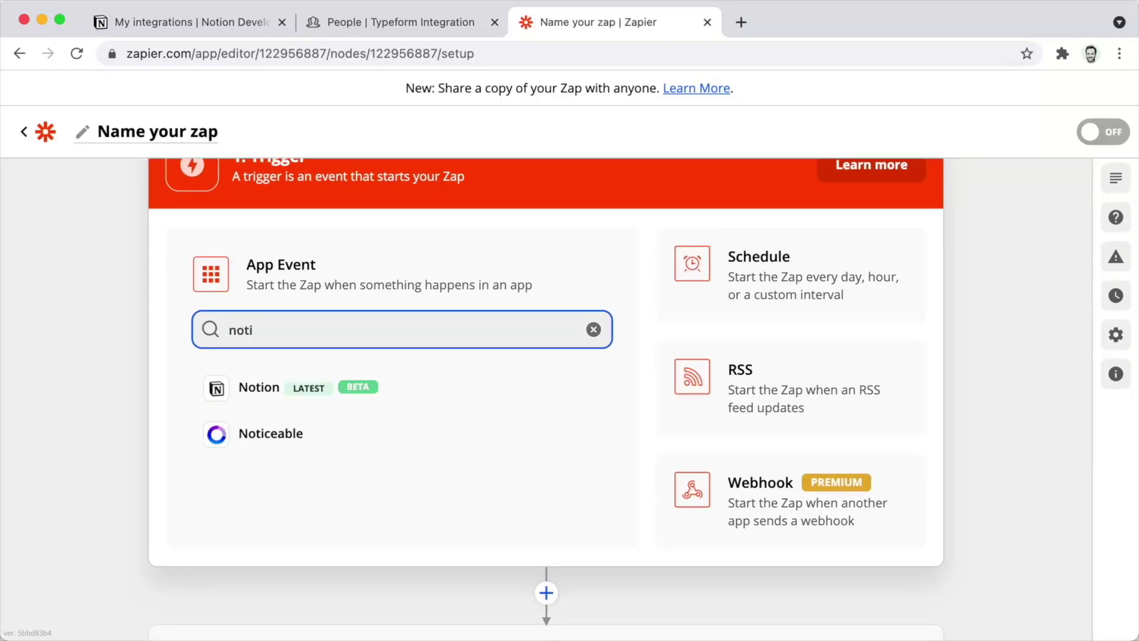
{"action": "left_click", "coordinate": [260, 389]}
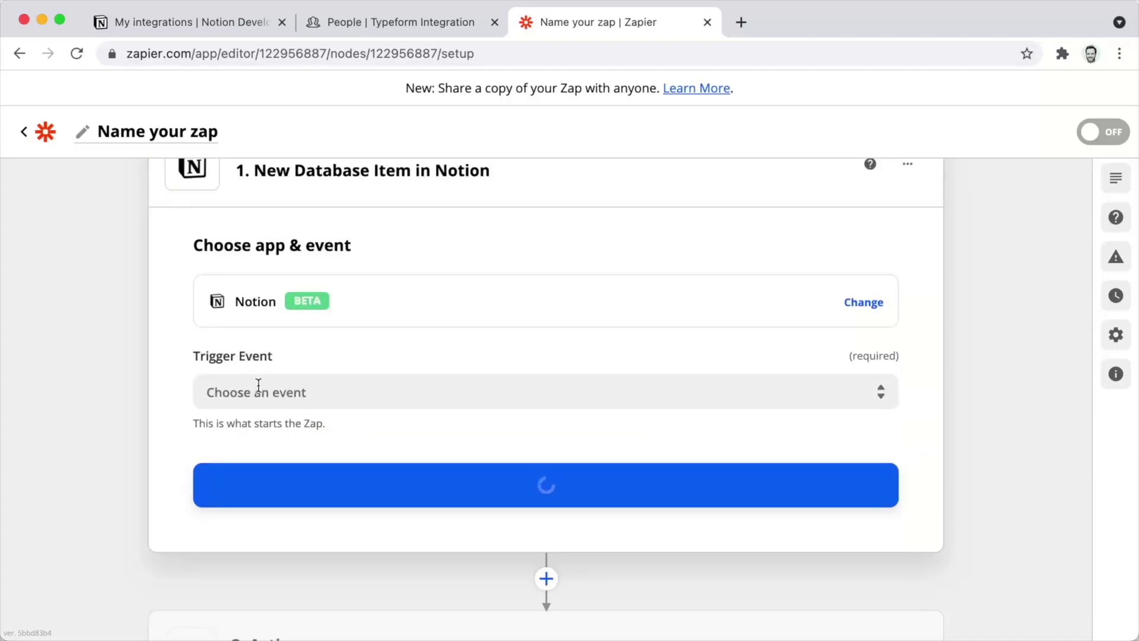
- Set the trigger event to New Database Item and continue
{"action": "left_click", "coordinate": [351, 391]}
{"action": "left_click", "coordinate": [354, 464]}
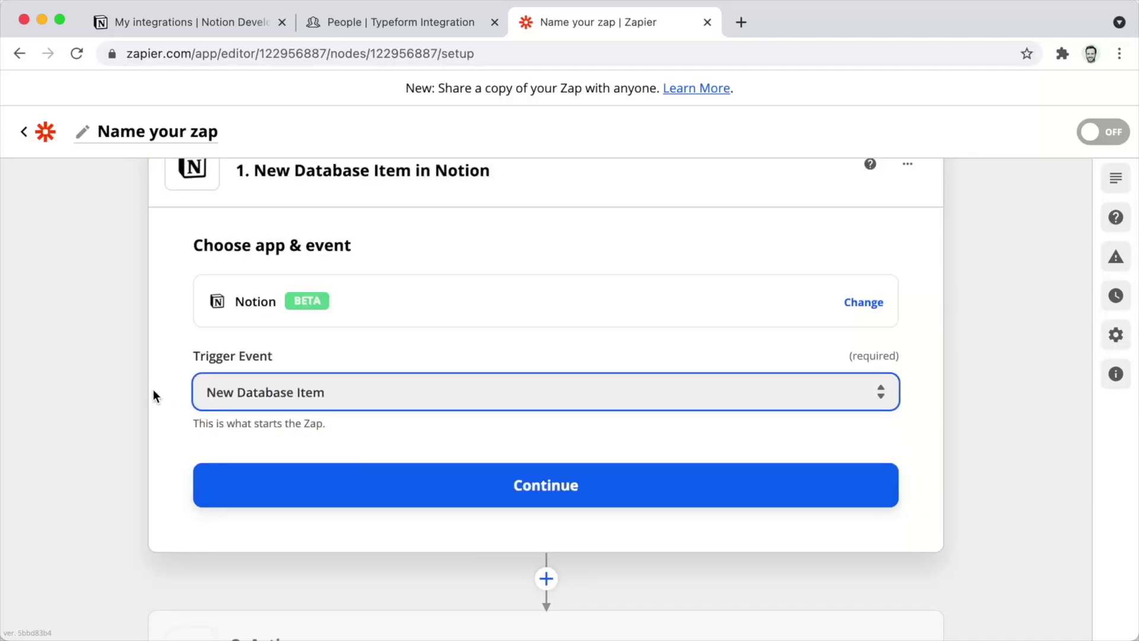
{"action": "left_click", "coordinate": [288, 495]}
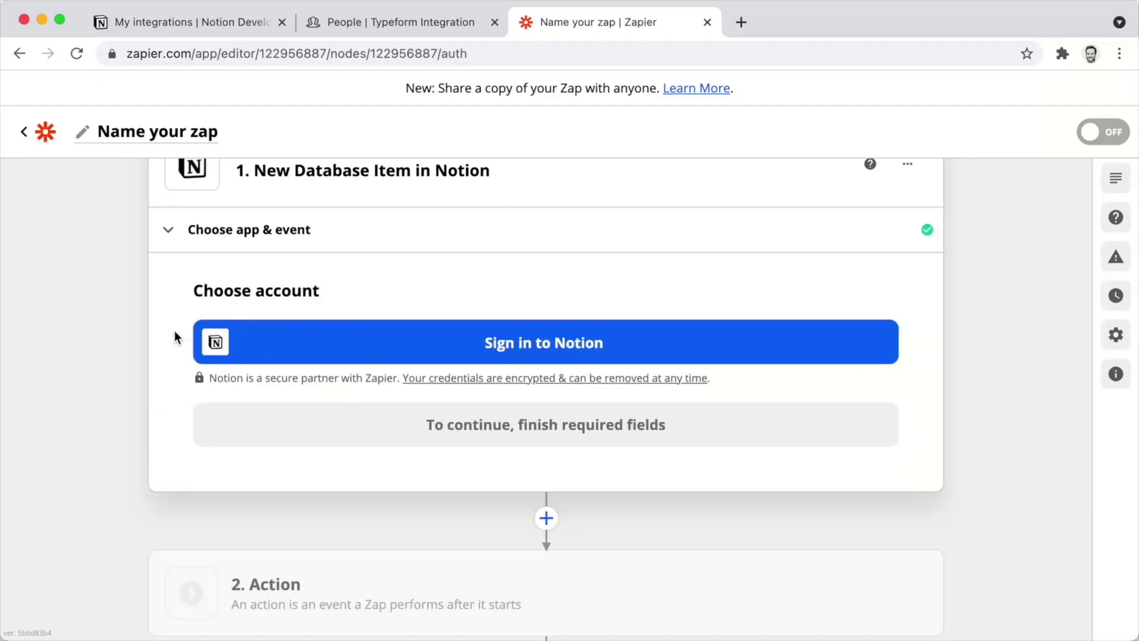
{"action": "left_click", "coordinate": [452, 338]}
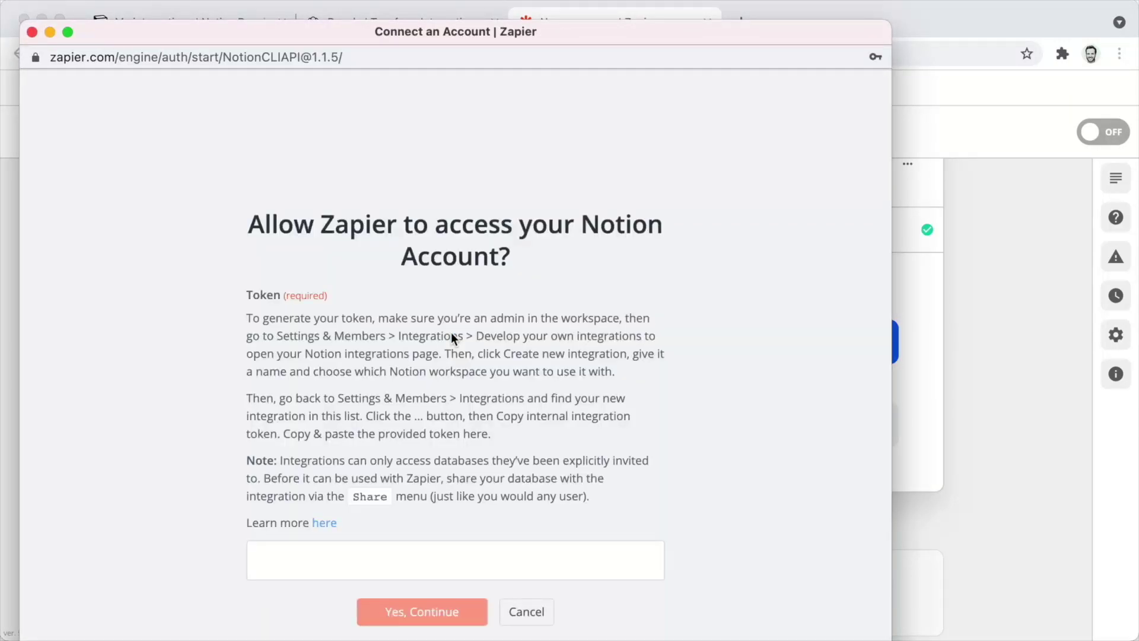
{"action": "scroll", "coordinate": [451, 336], "scroll_direction": "down", "scroll_amount": 1}
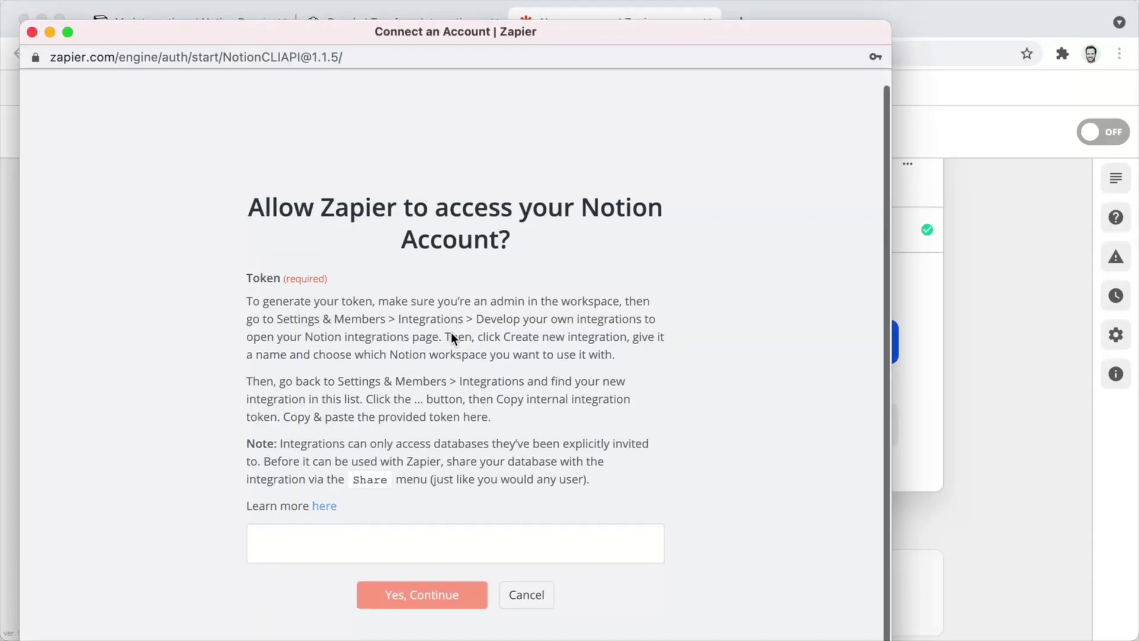
{"action": "left_click", "coordinate": [381, 556]}
{"action": "key", "text": "super+v"}
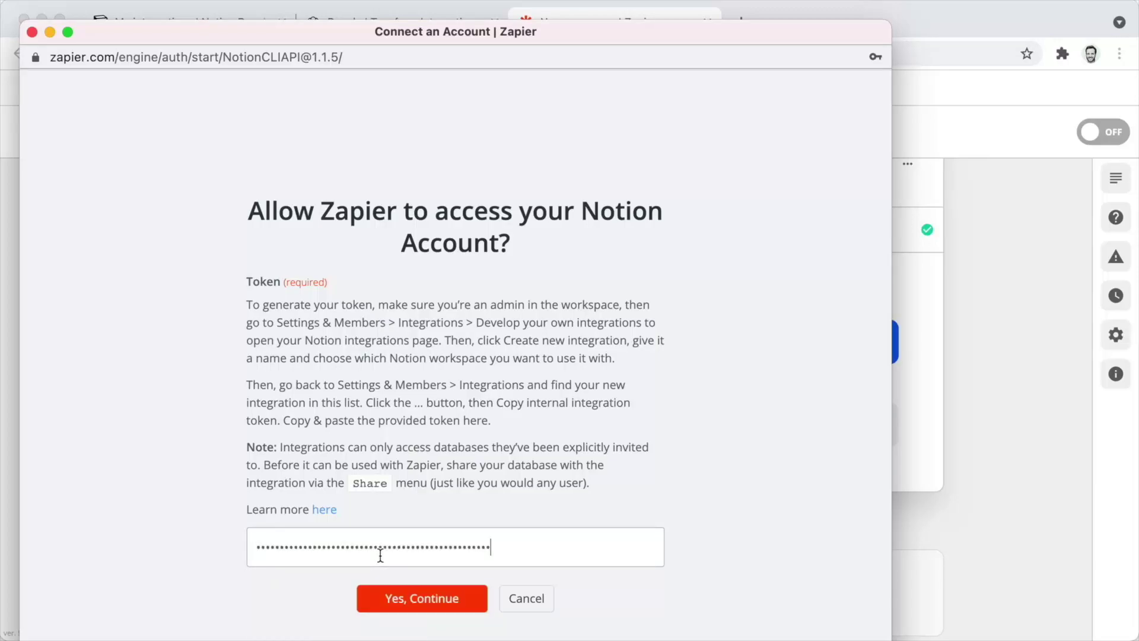
{"action": "left_click", "coordinate": [406, 601]}
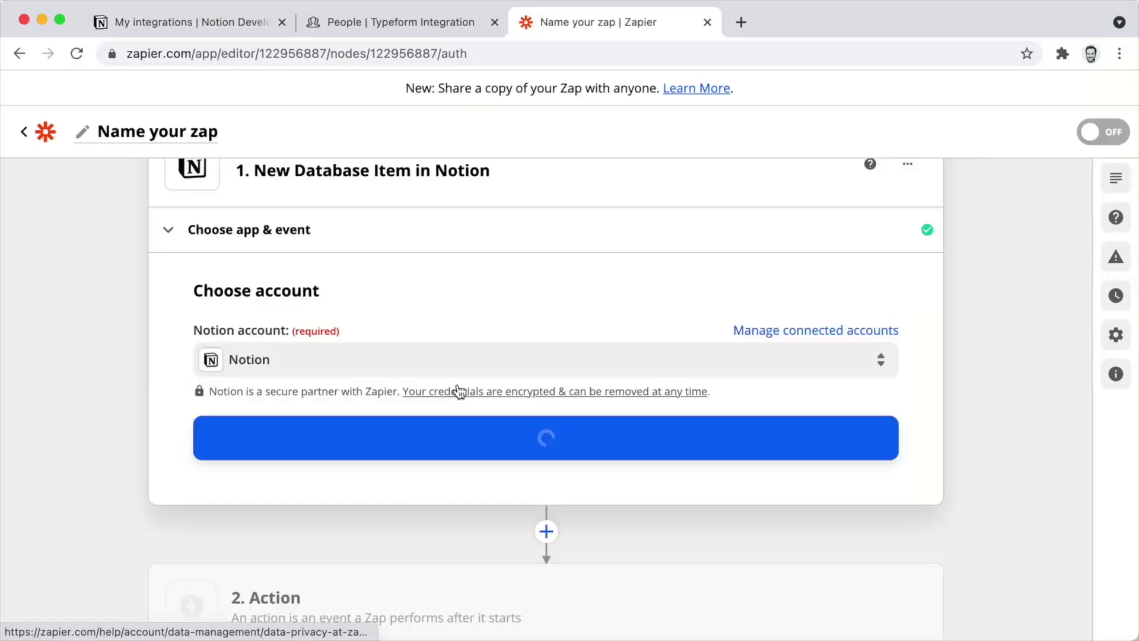
{"action": "left_click", "coordinate": [407, 458]}
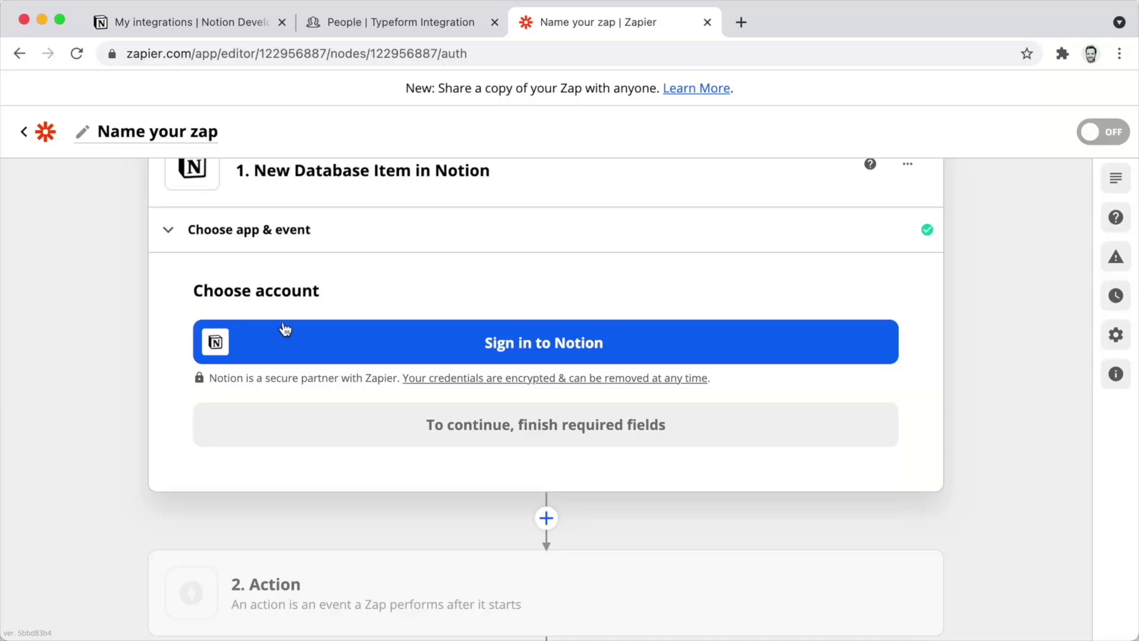
- Sign in to Notion by pasting the internal integration token, then confirm the connected account
{"action": "left_click", "coordinate": [453, 339]}
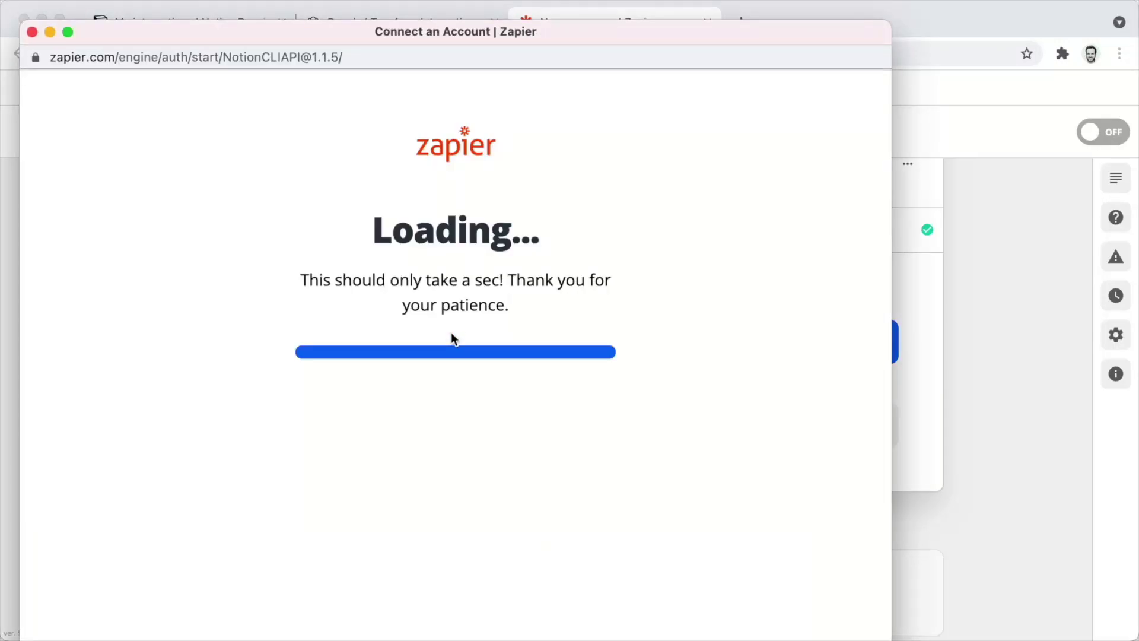
{"action": "scroll", "coordinate": [451, 334], "scroll_direction": "down", "scroll_amount": 1}
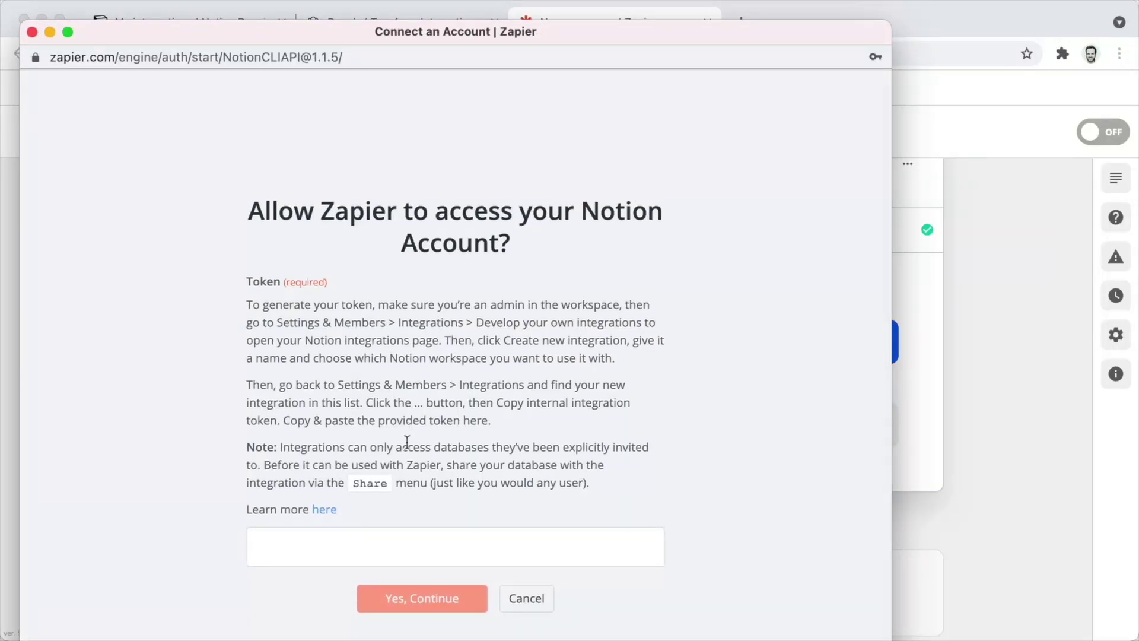
{"action": "left_click", "coordinate": [380, 554]}
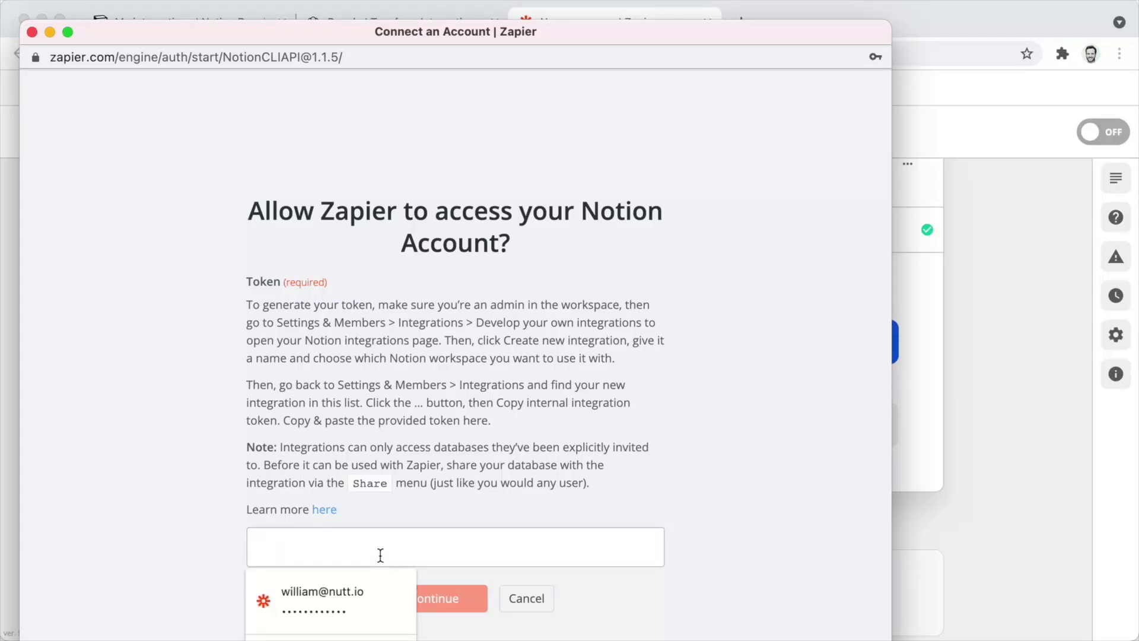
{"action": "key", "text": "super+v"}
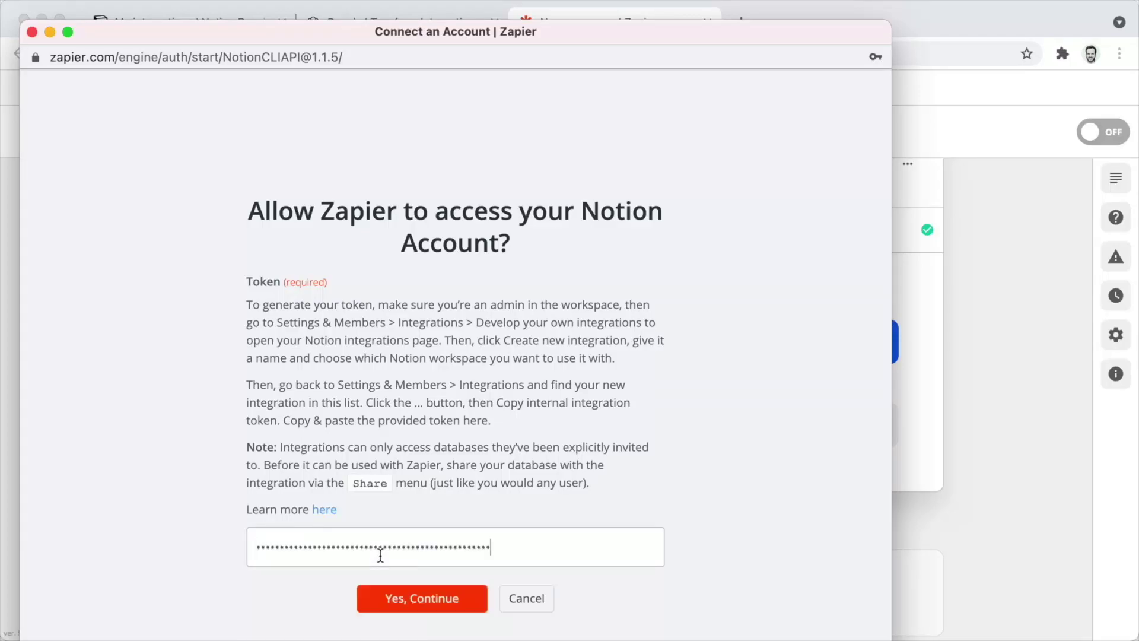
{"action": "left_click", "coordinate": [407, 603]}
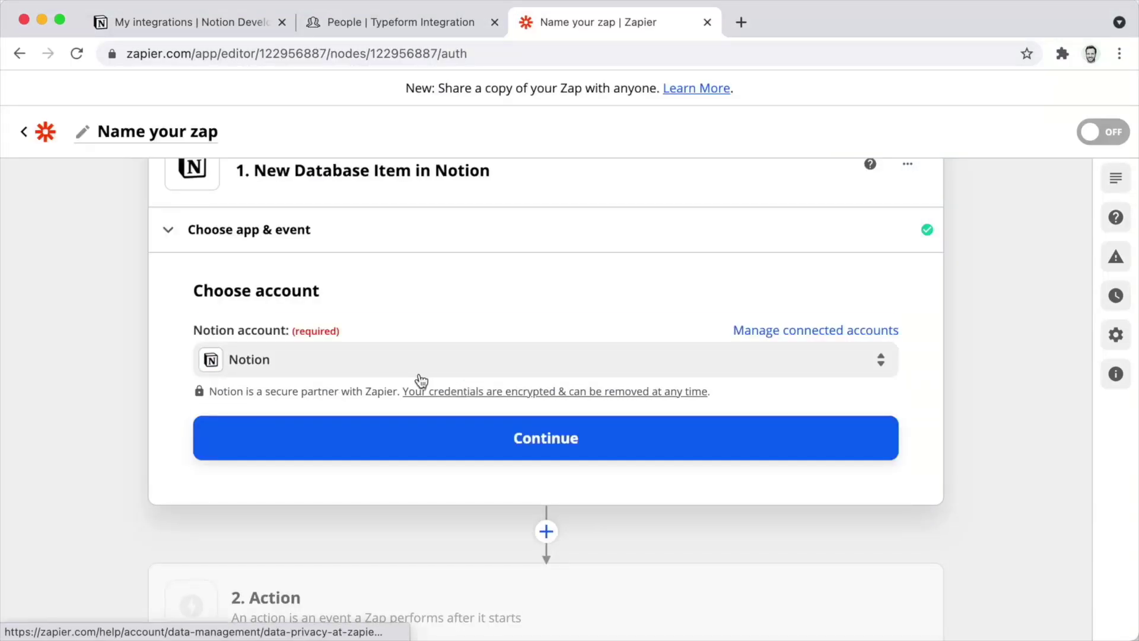
{"action": "left_click", "coordinate": [409, 458]}
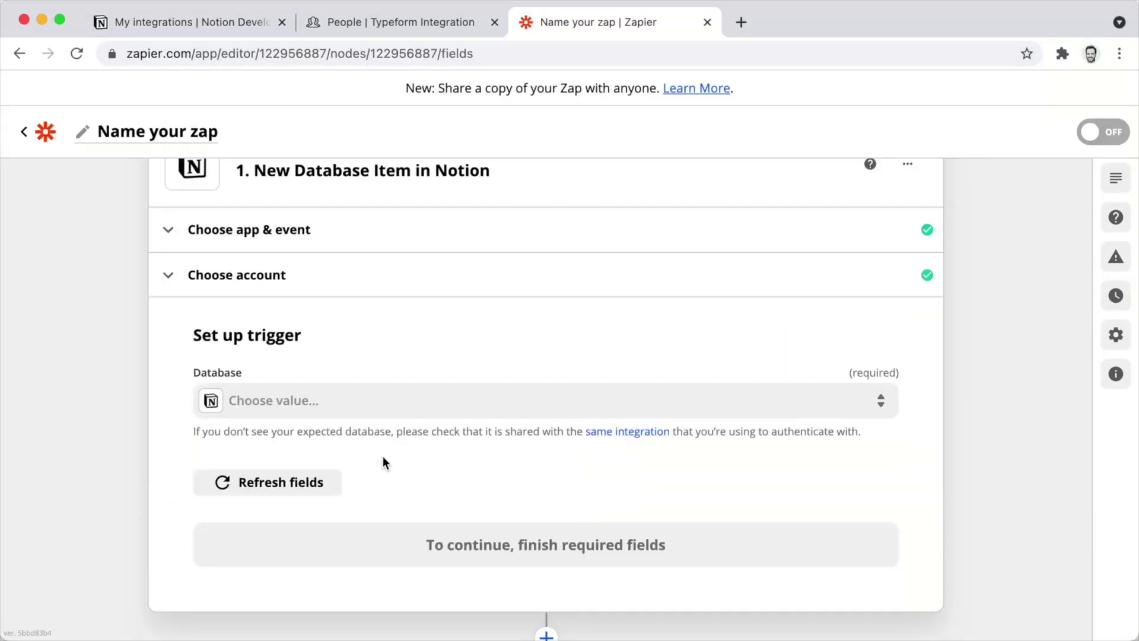